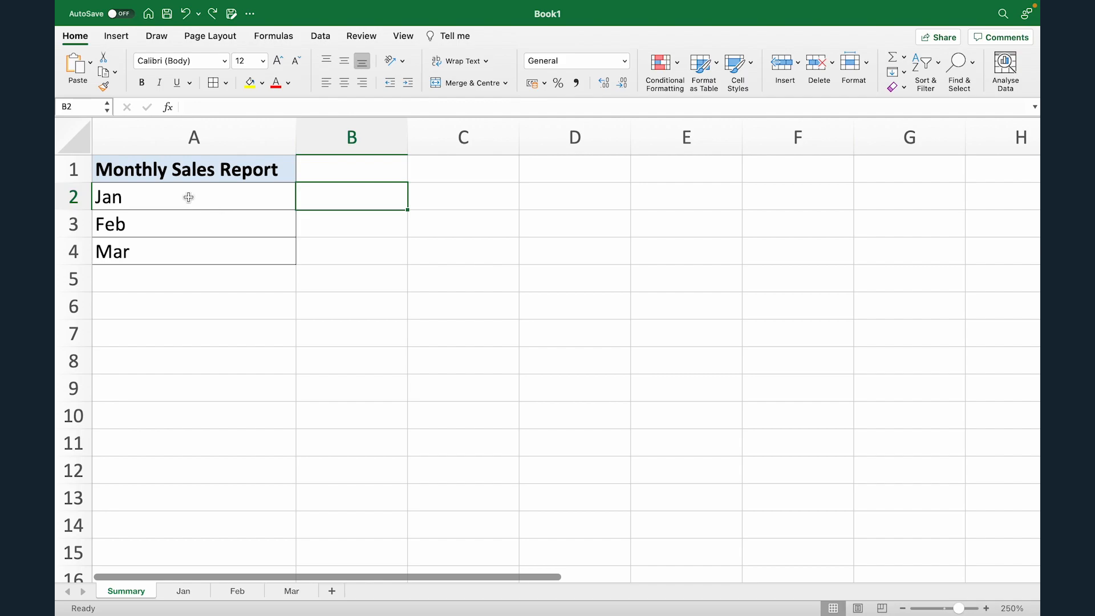
Review the month entries on the Summary sheet and look through the Jan, Feb and Mar sheets
click(187, 225)
click(185, 249)
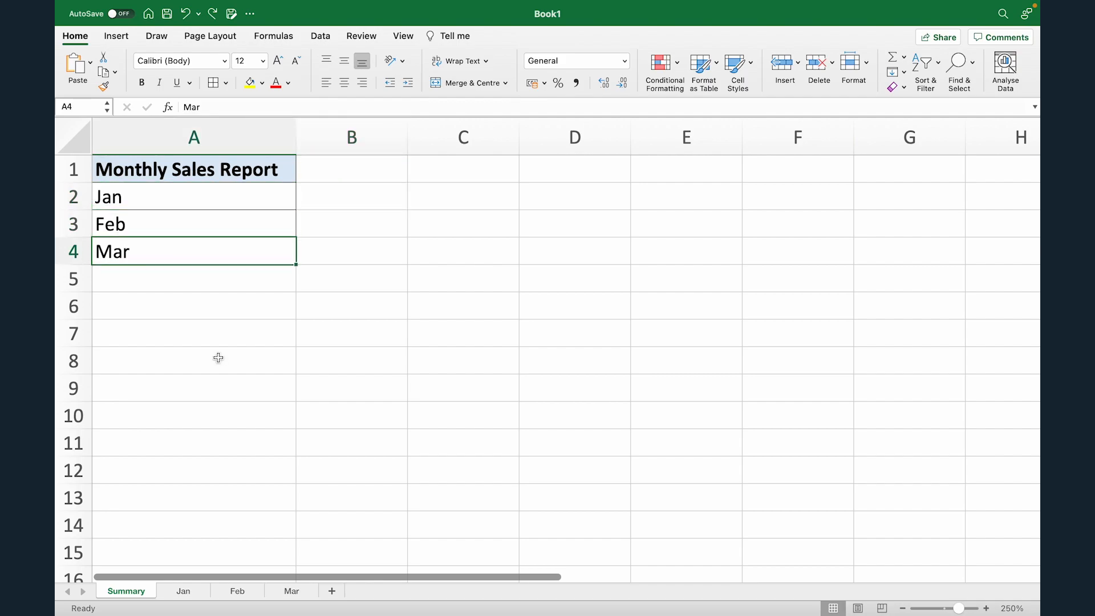
click(182, 590)
click(238, 594)
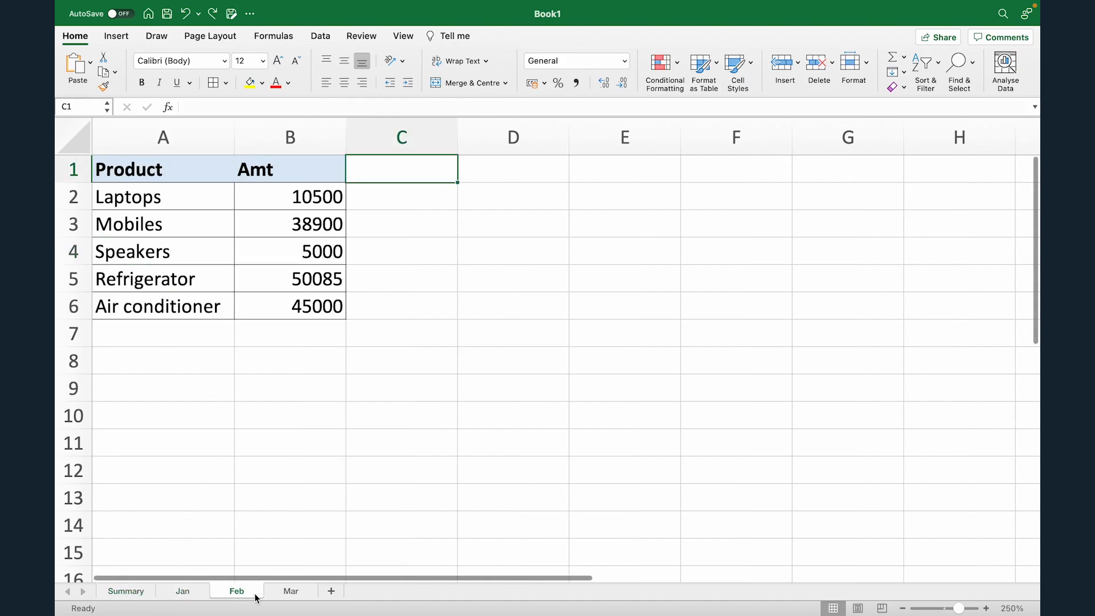
click(290, 592)
click(139, 591)
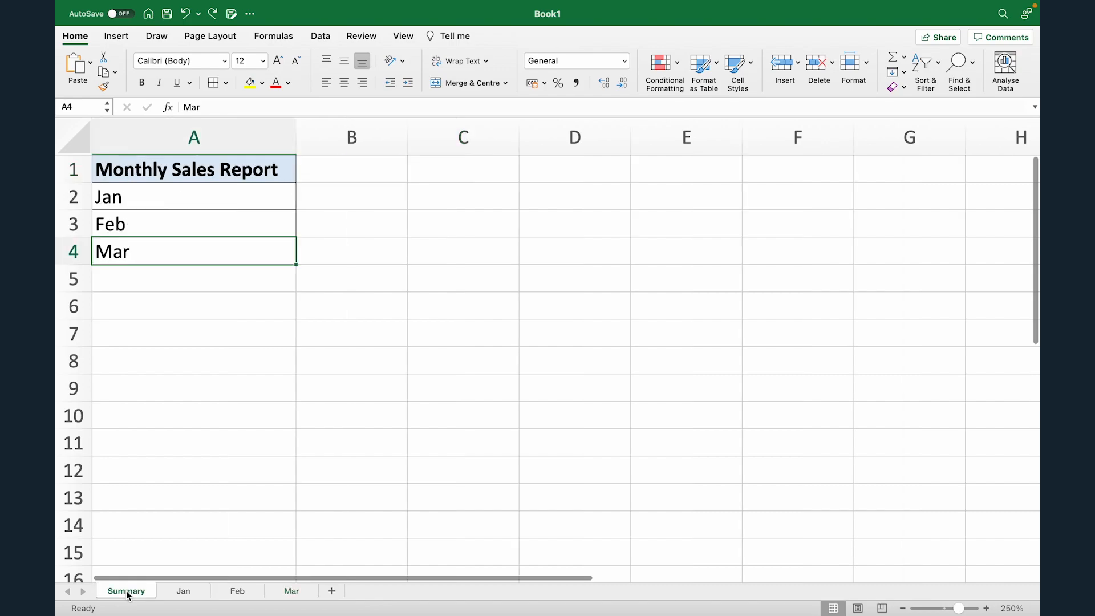
Hyperlink the Jan entry in A2 of the Summary sheet to cell A1 of the Jan sheet, and follow the link
click(254, 202)
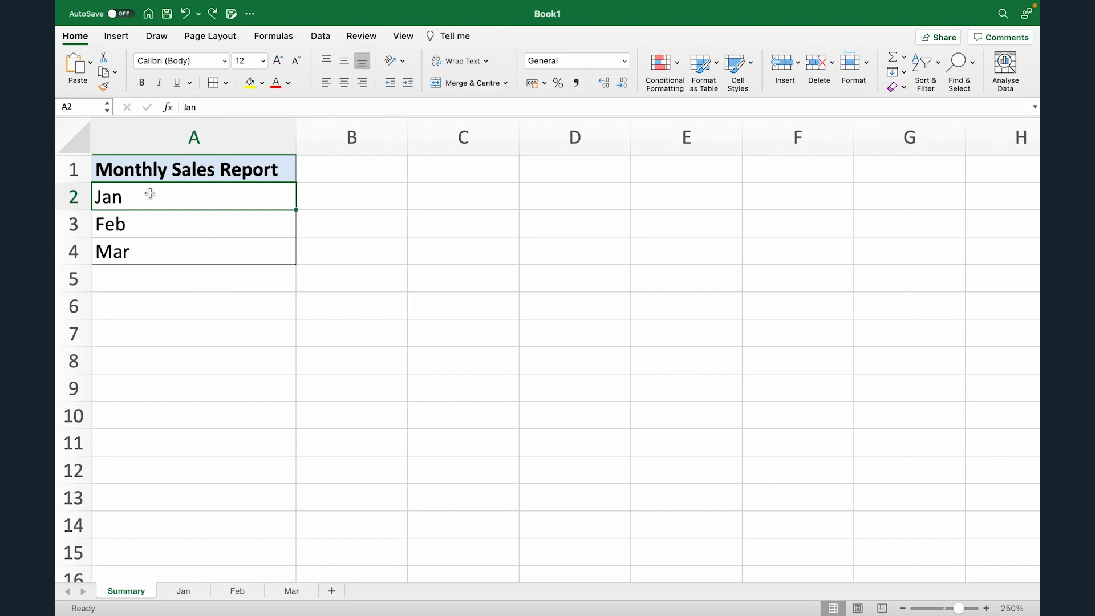
click(182, 591)
click(131, 595)
right_click(152, 197)
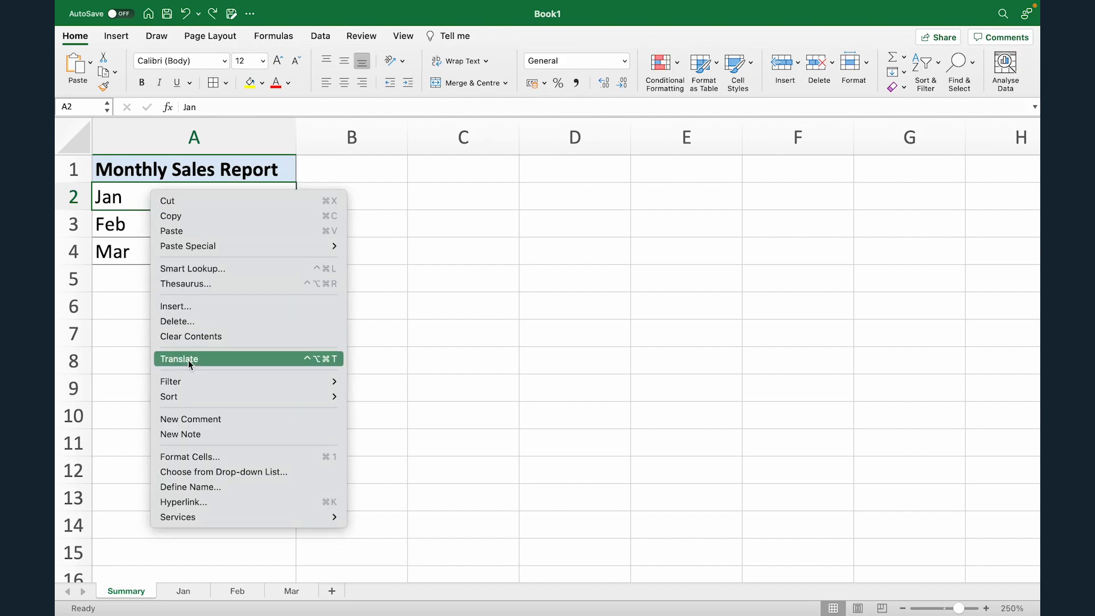
click(203, 505)
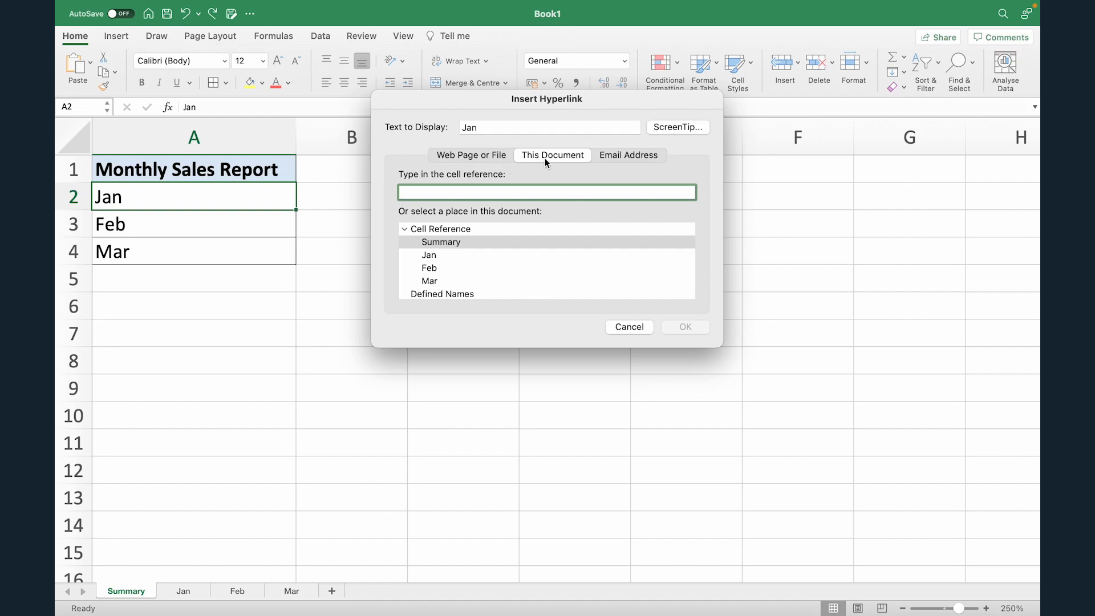
click(437, 255)
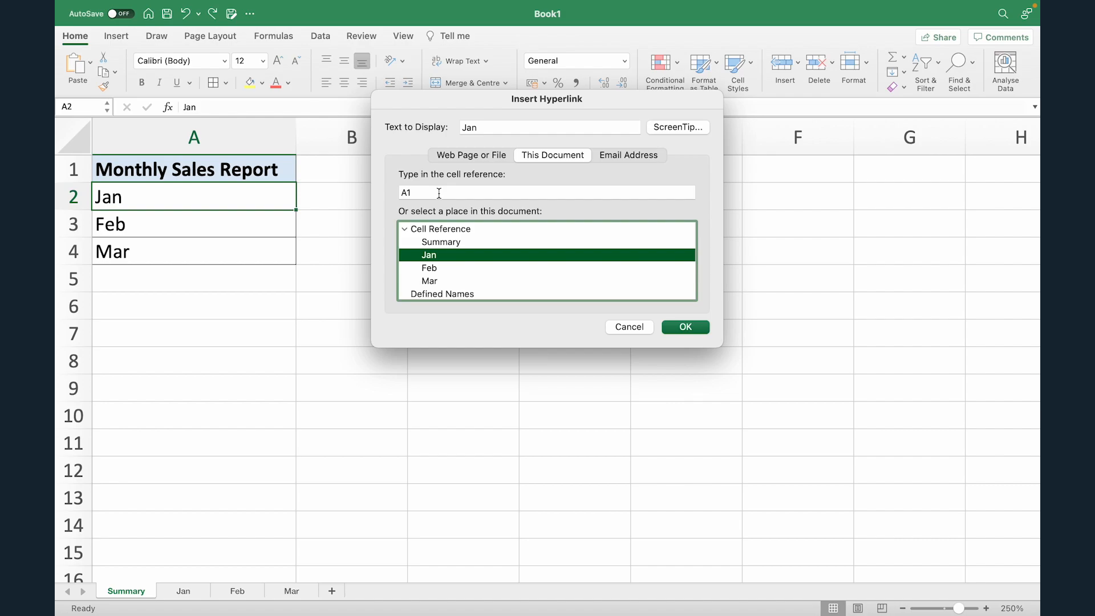
click(439, 193)
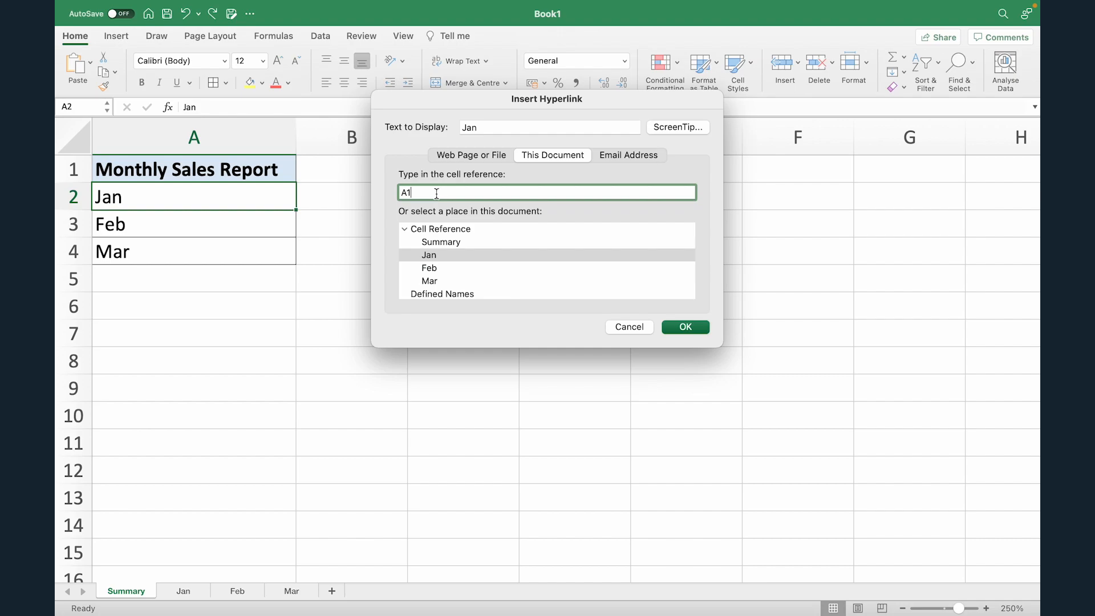
click(685, 327)
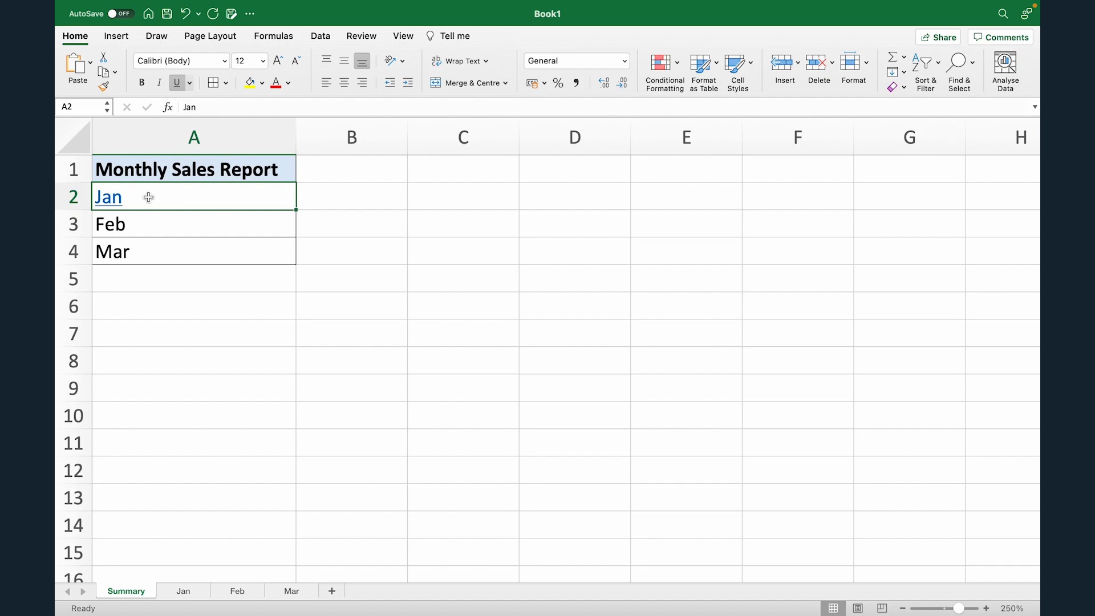
click(110, 202)
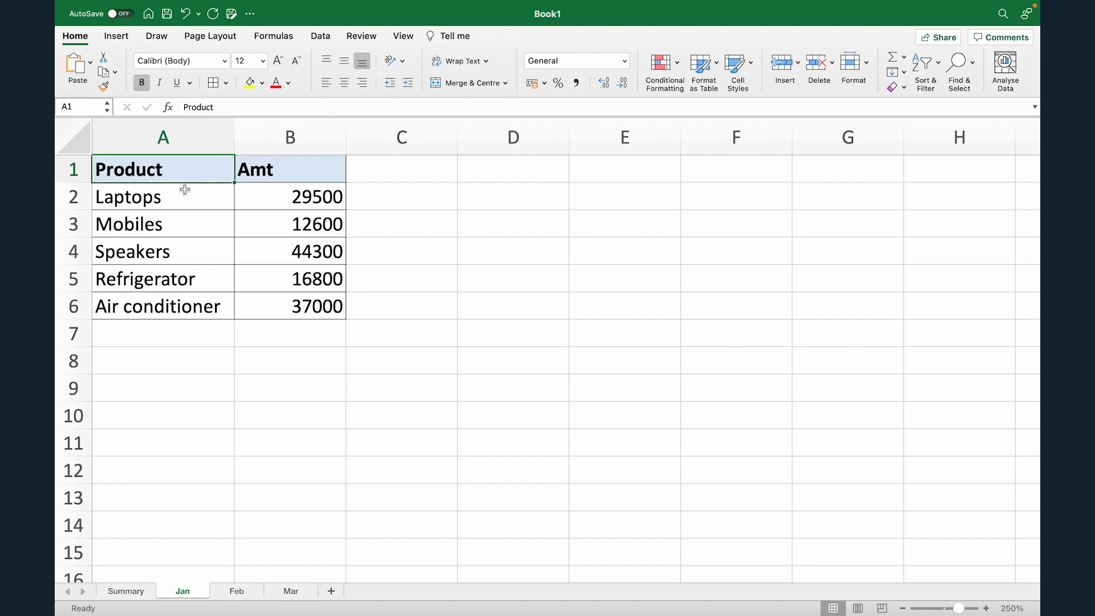
Hyperlink the Feb entry in A3 of the Summary sheet to cell A4 of the Feb sheet, and follow the link
click(126, 594)
click(171, 232)
right_click(171, 232)
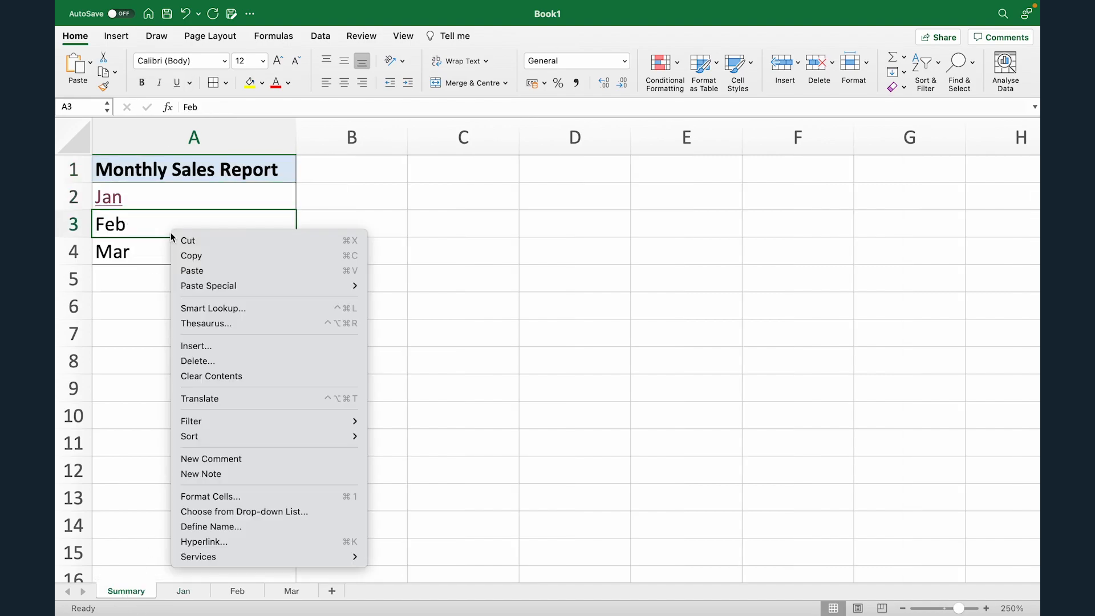
click(204, 541)
click(430, 267)
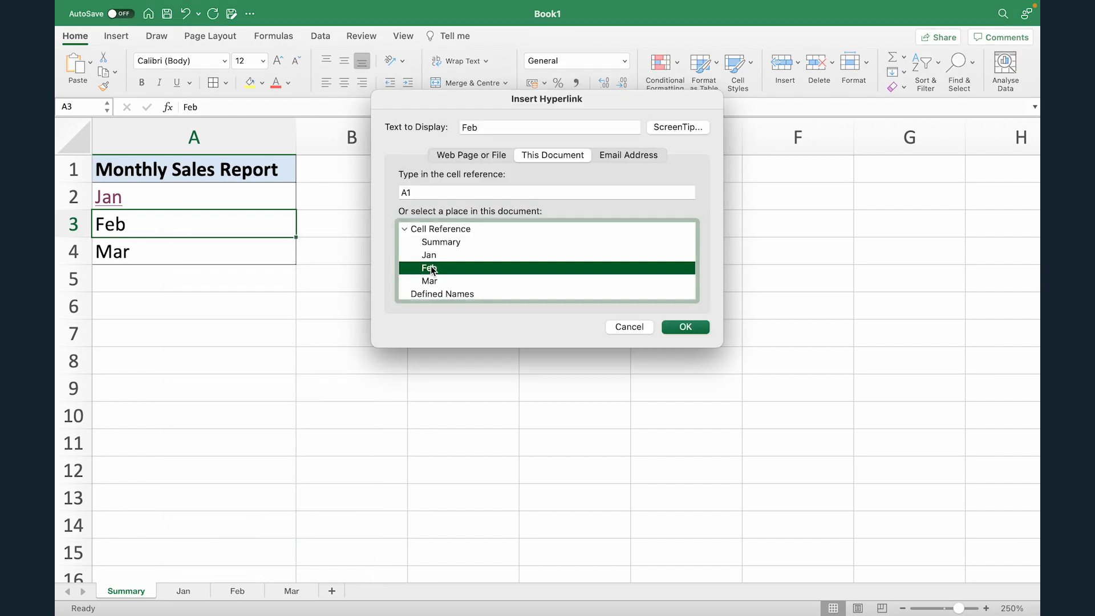
click(420, 194)
key(BackSpace)
text(4)
click(684, 328)
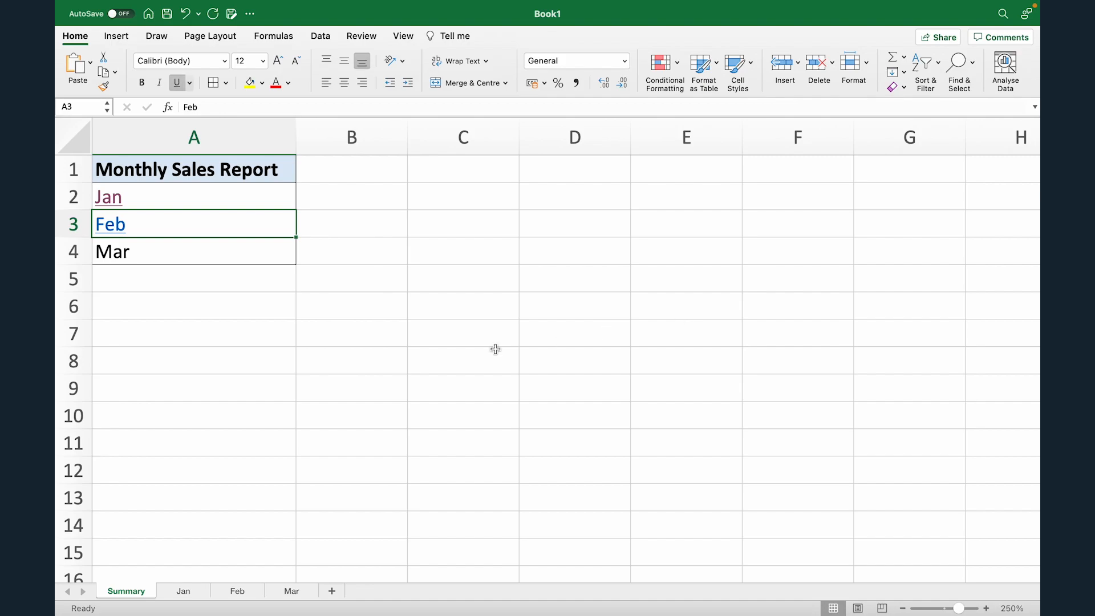
click(111, 224)
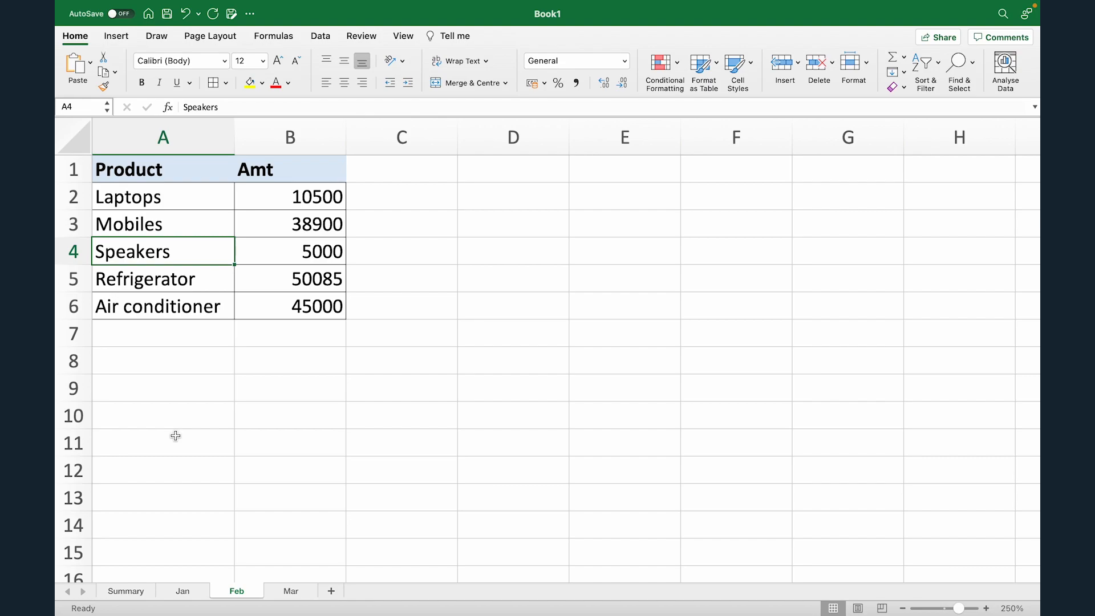
On the Mar sheet, name the Refrigerator and Air conditioner rows A5:B6 as SampleRange
click(291, 593)
click(118, 277)
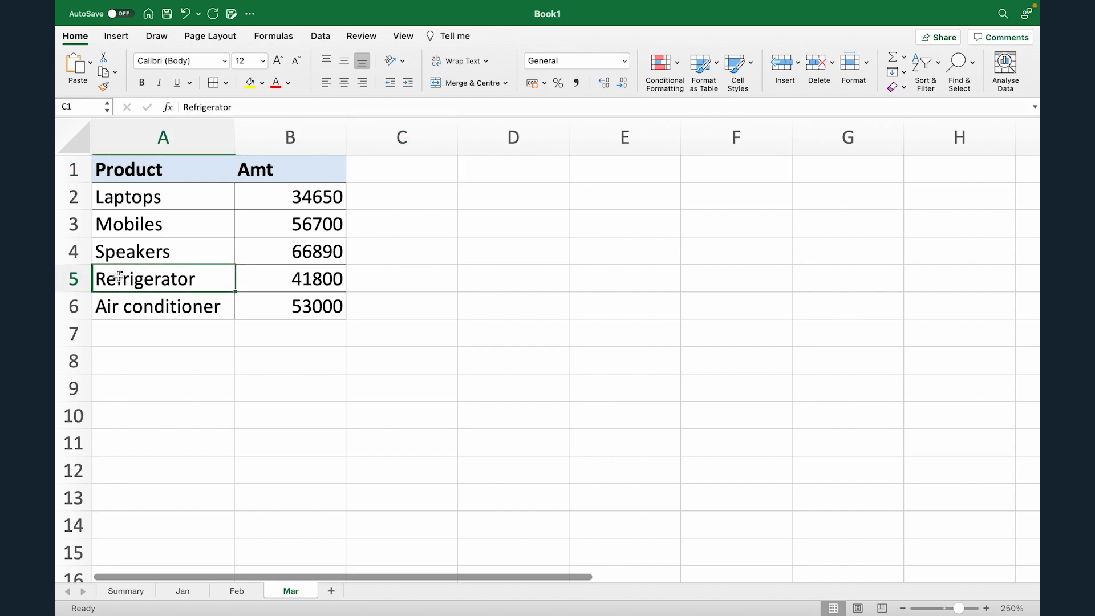
drag(119, 278, 268, 308)
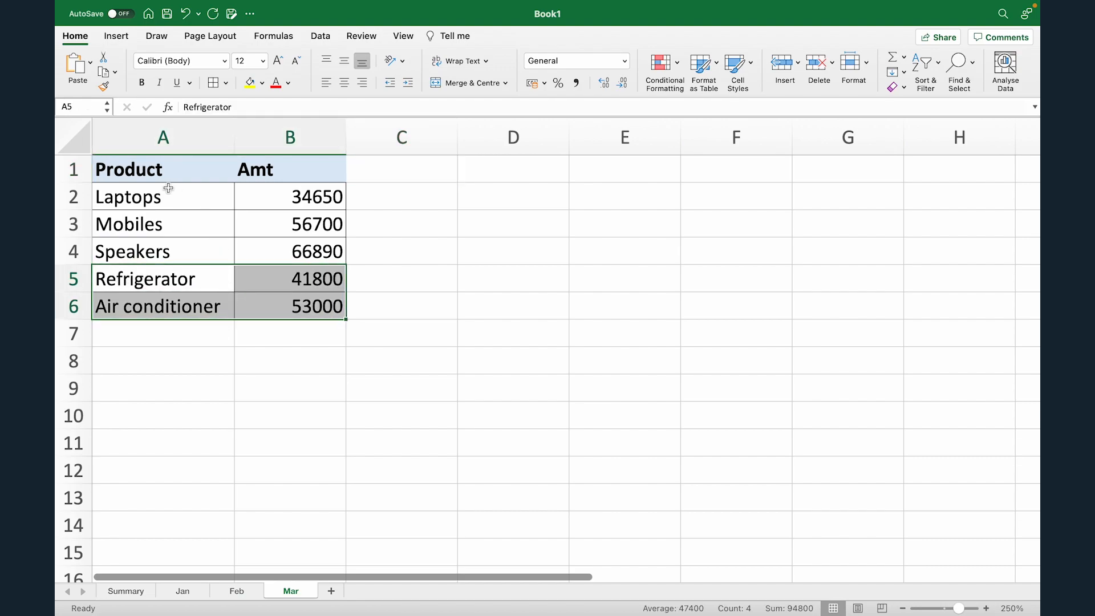
click(85, 107)
key(BackSpace)
text(Sample)
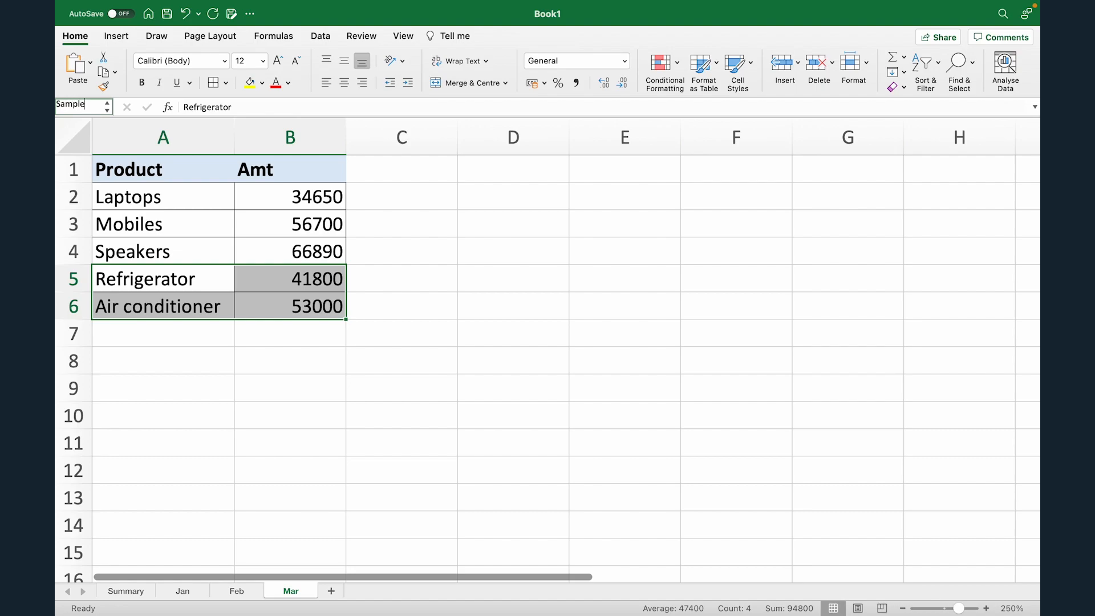
text(Range)
key(Return)
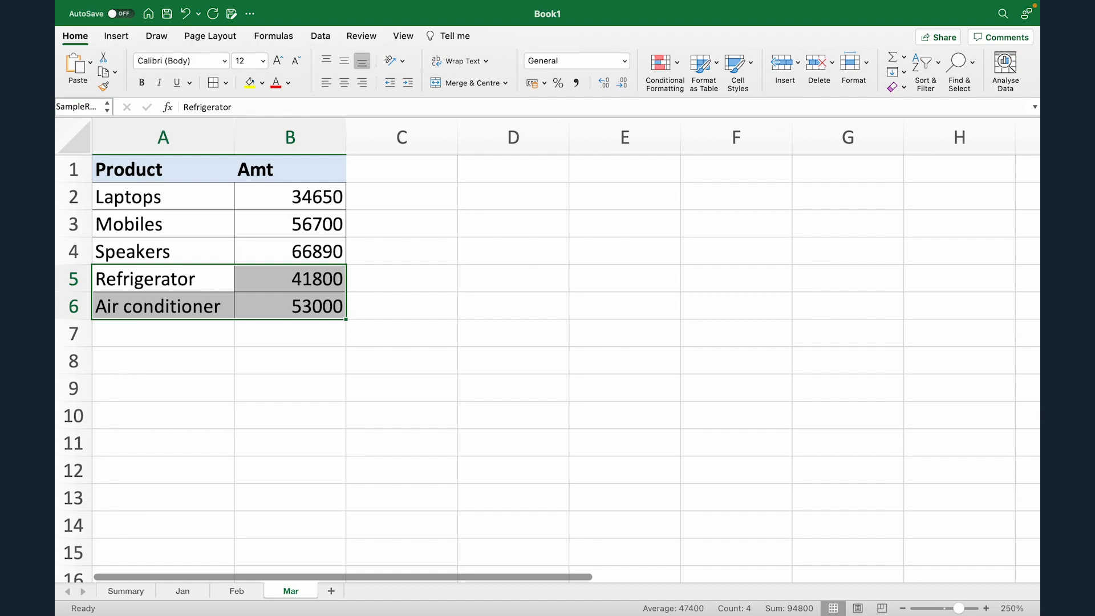
click(418, 281)
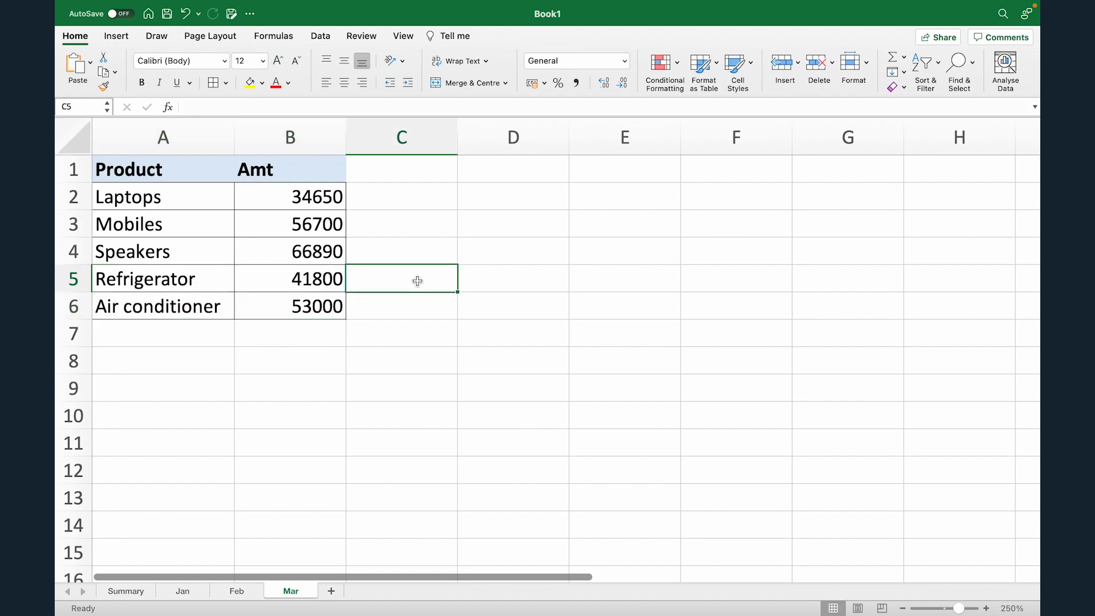
Hyperlink the Mar entry in A4 of the Summary sheet to the defined name SampleRange, and follow the link
click(134, 591)
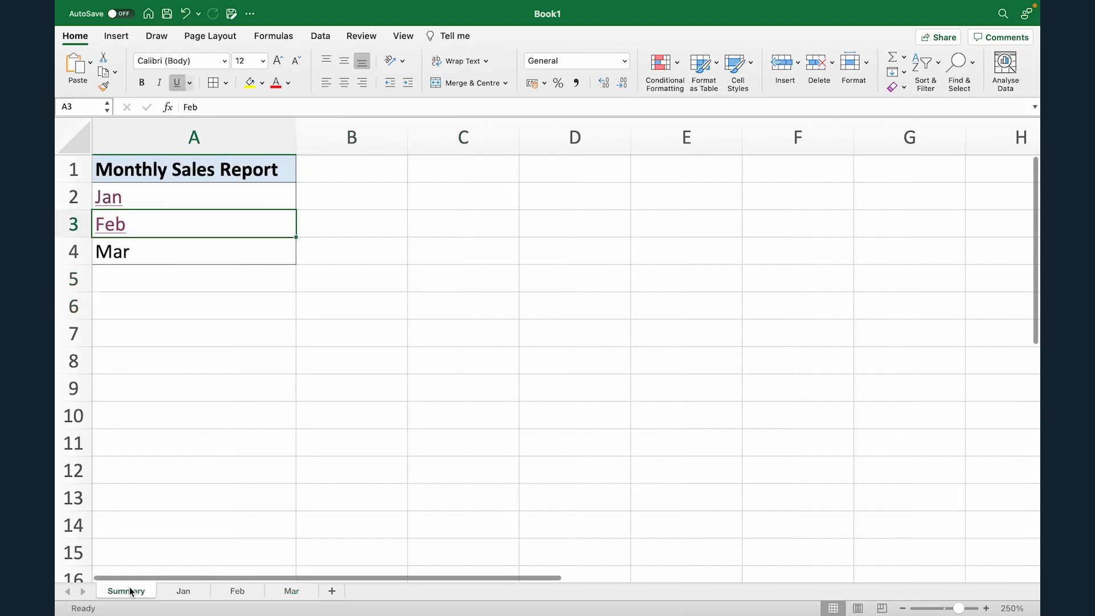
click(174, 247)
right_click(174, 247)
click(208, 557)
scroll(458, 264, down, 1)
click(405, 294)
scroll(454, 266, down, 2)
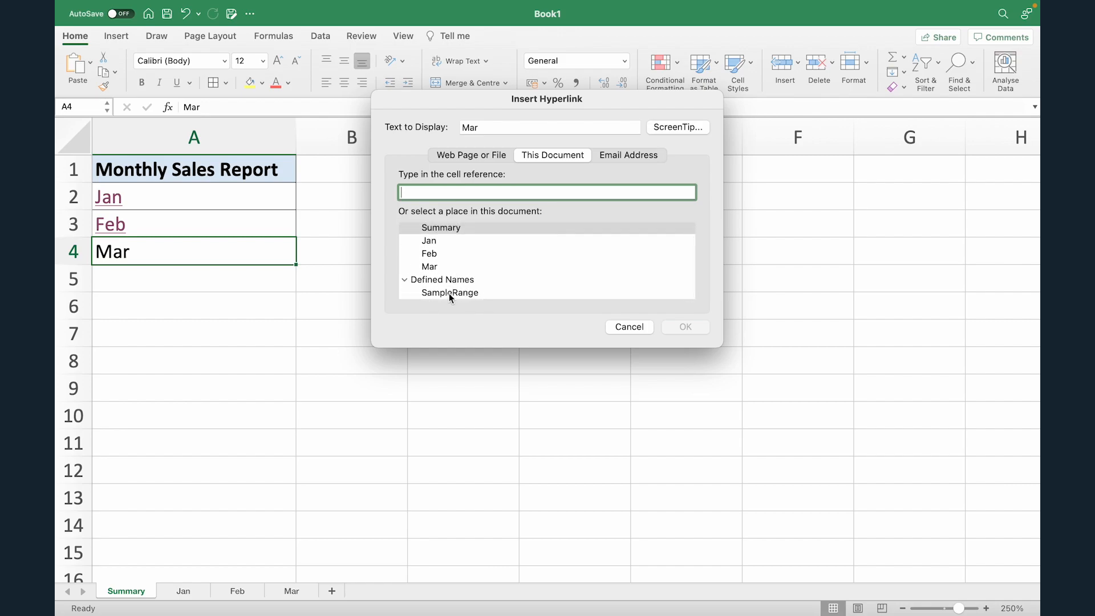
click(460, 292)
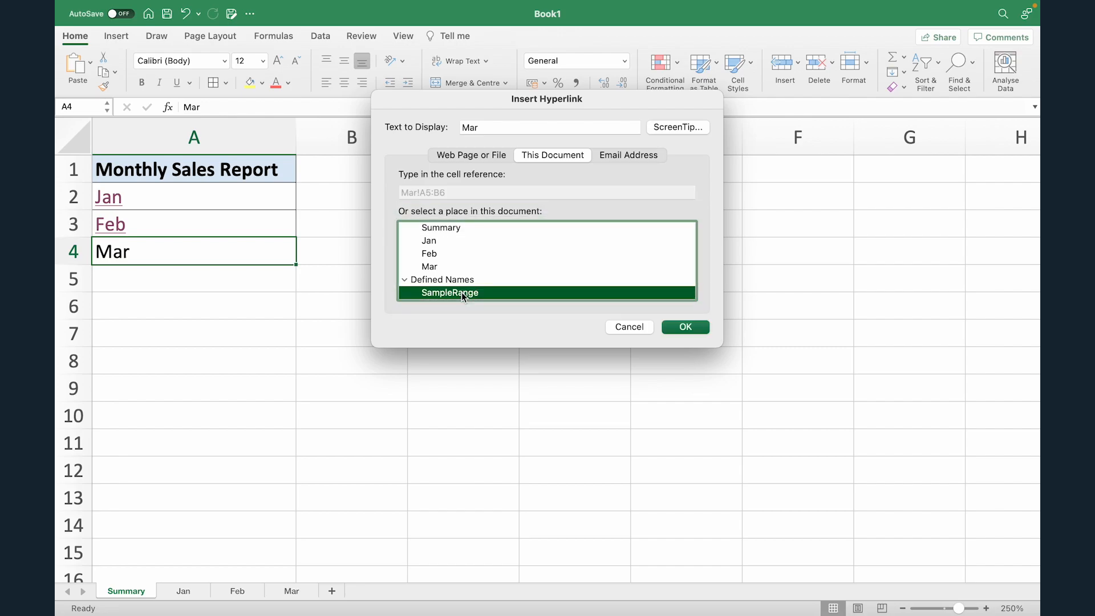
click(686, 326)
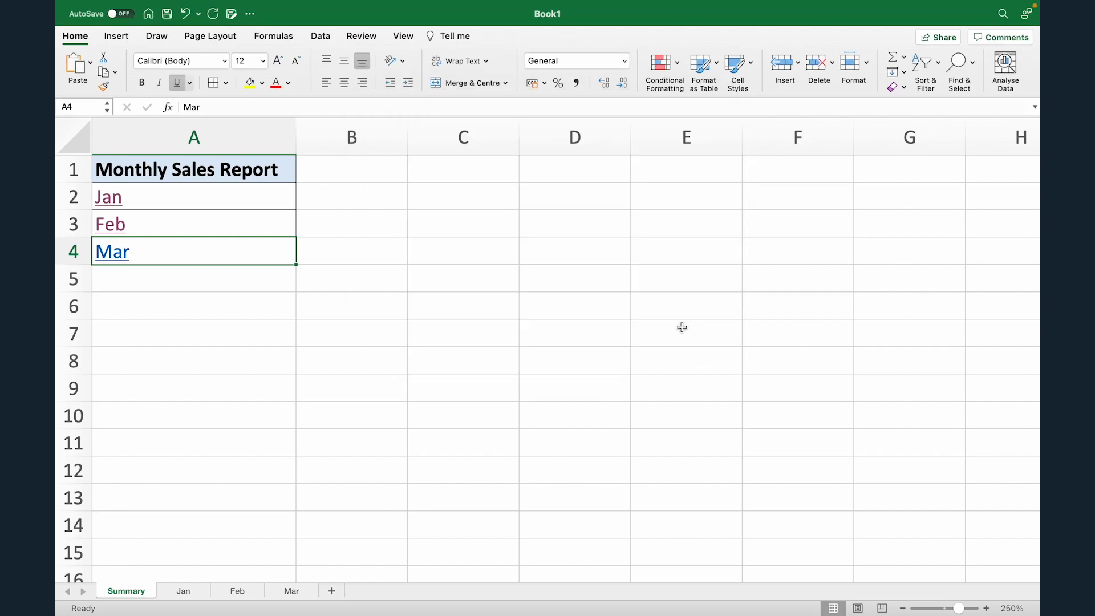
click(122, 257)
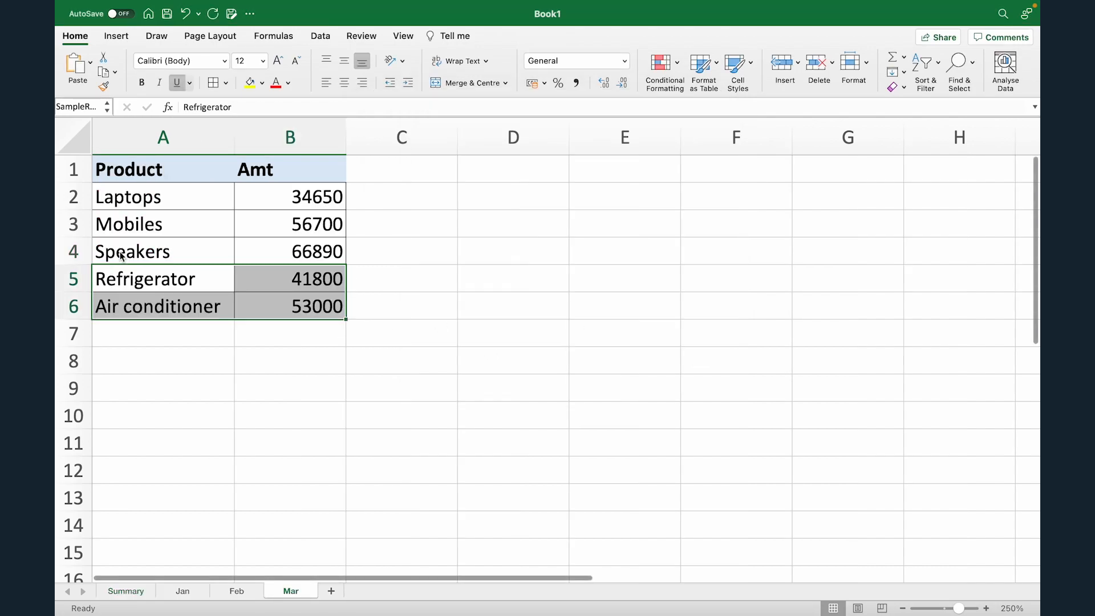